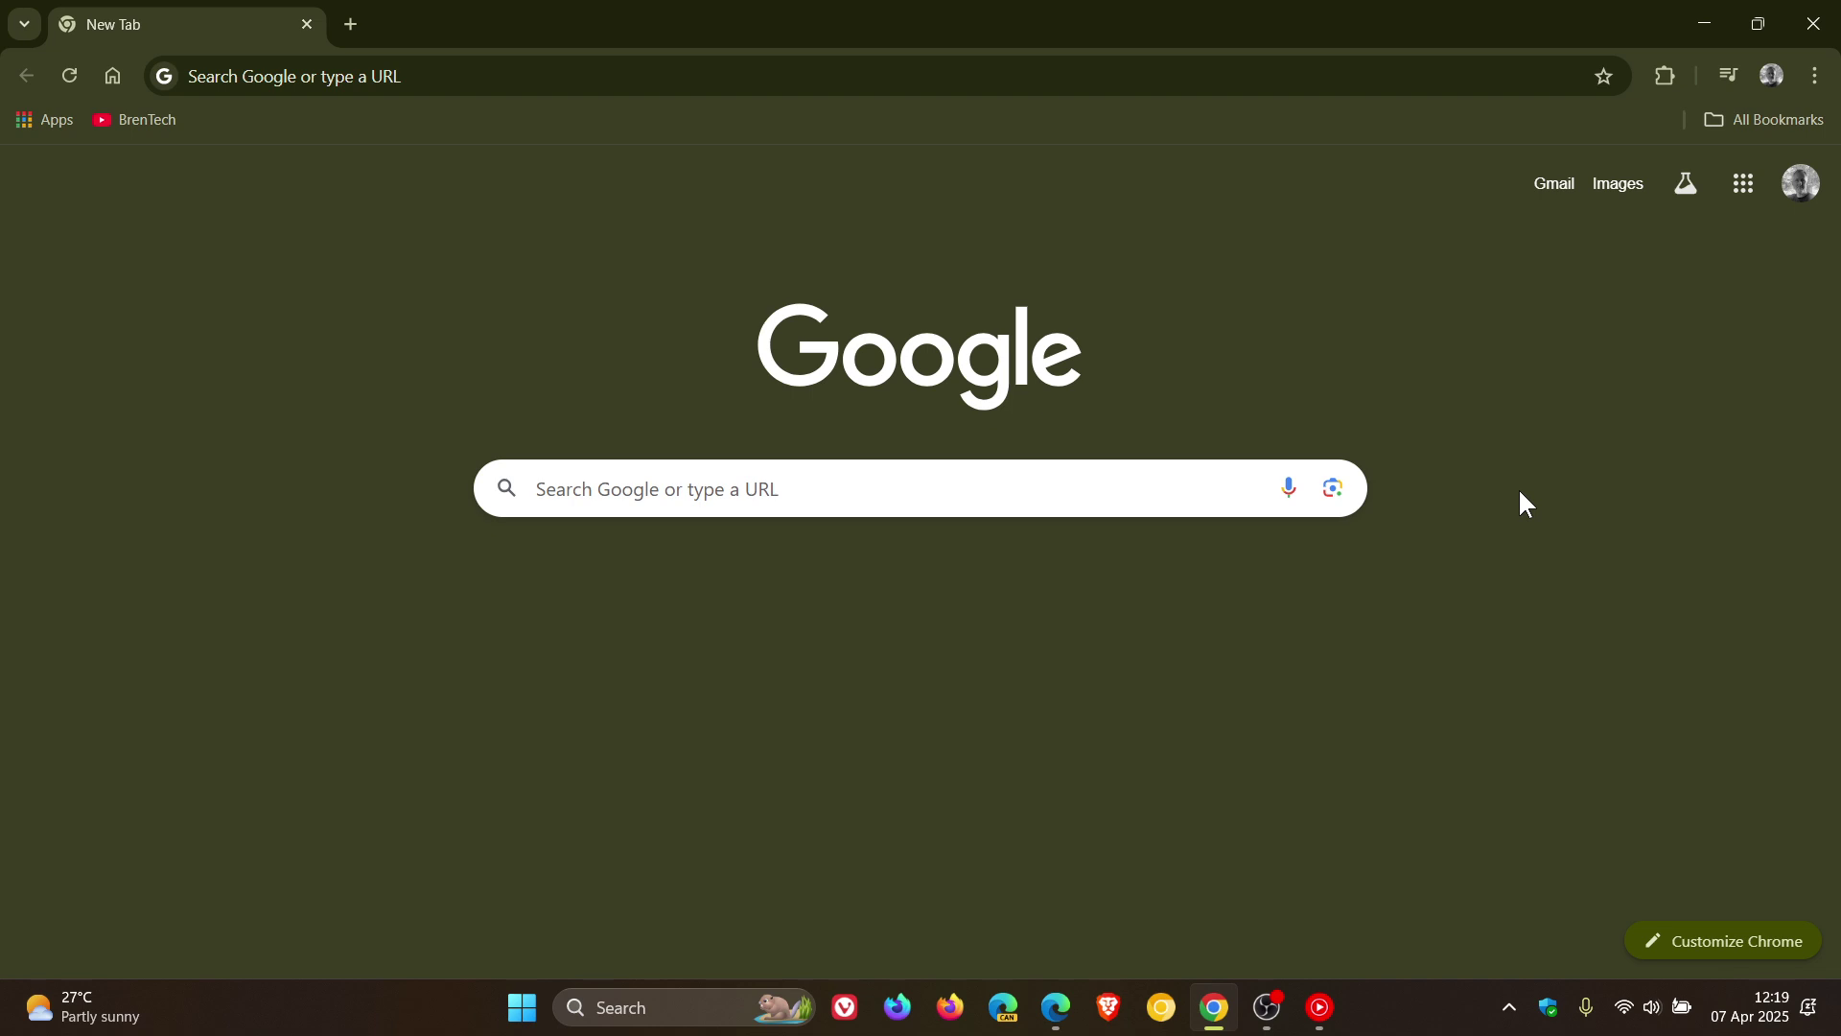
- Close Edge, minimize Chrome, then relaunch Edge and briefly open and dismiss its ... menu
click(1057, 1008)
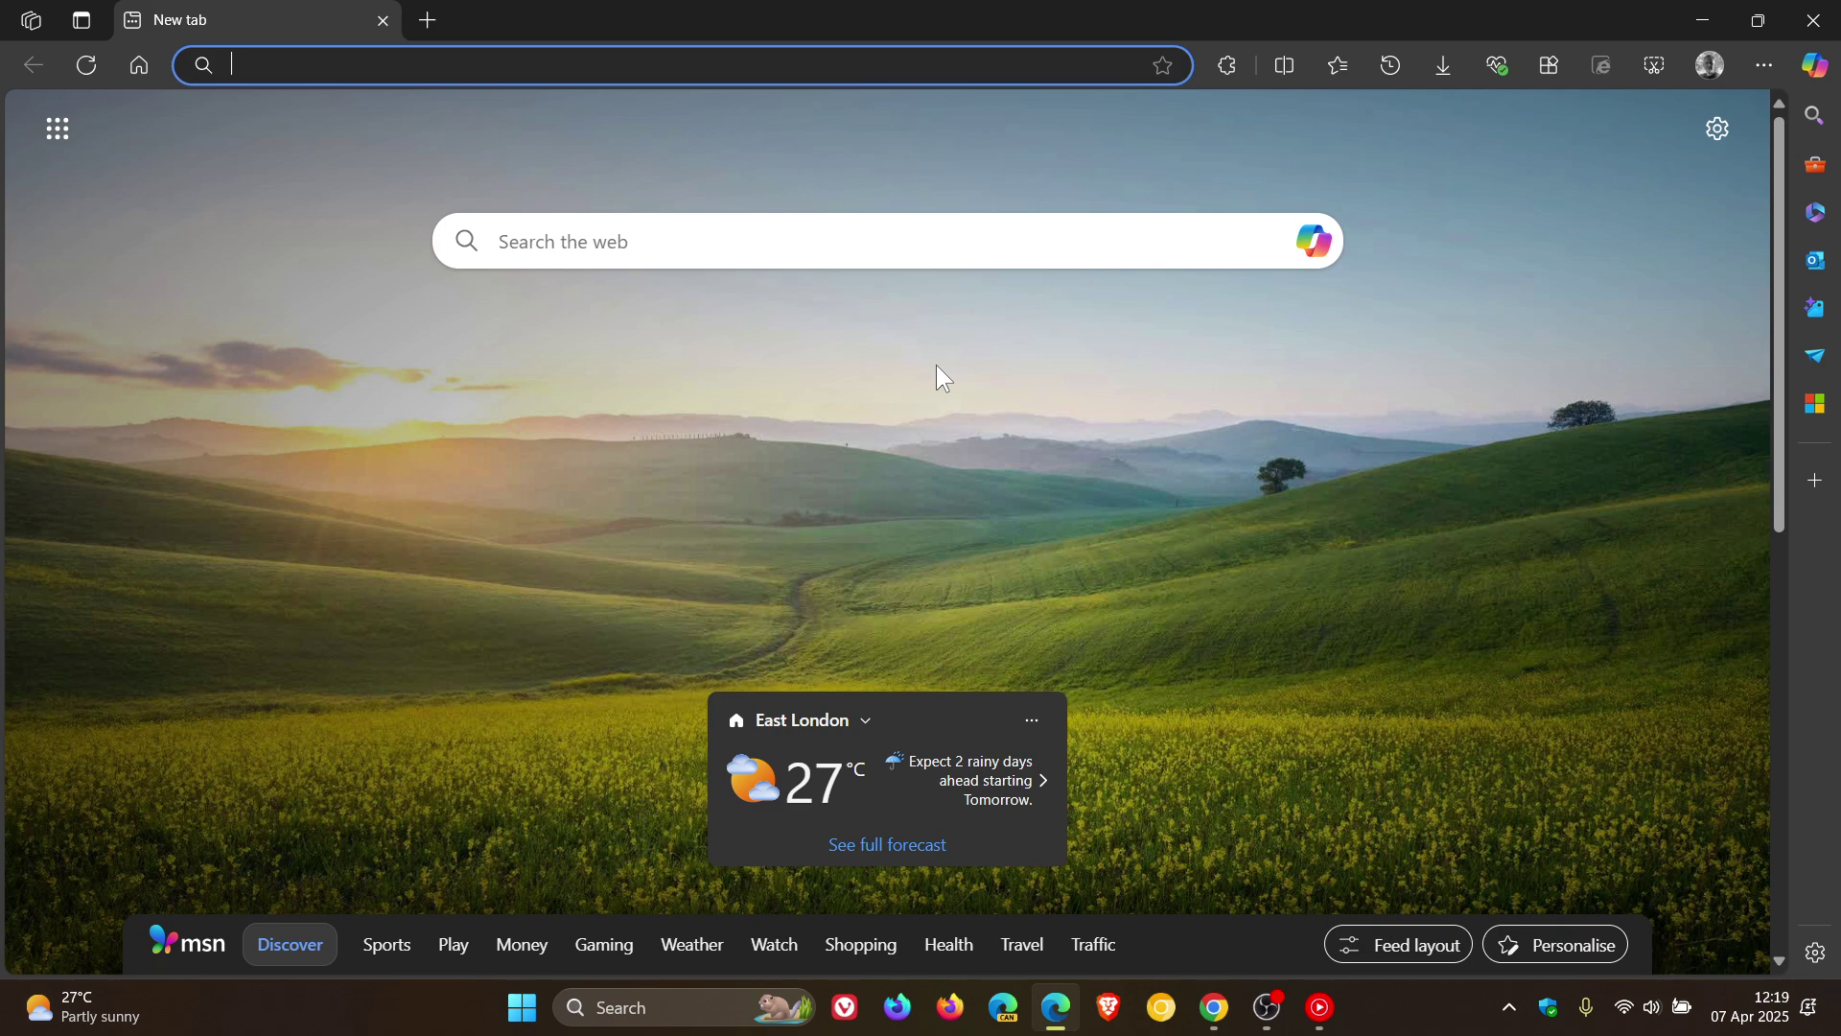
click(1813, 21)
click(1703, 24)
click(1765, 65)
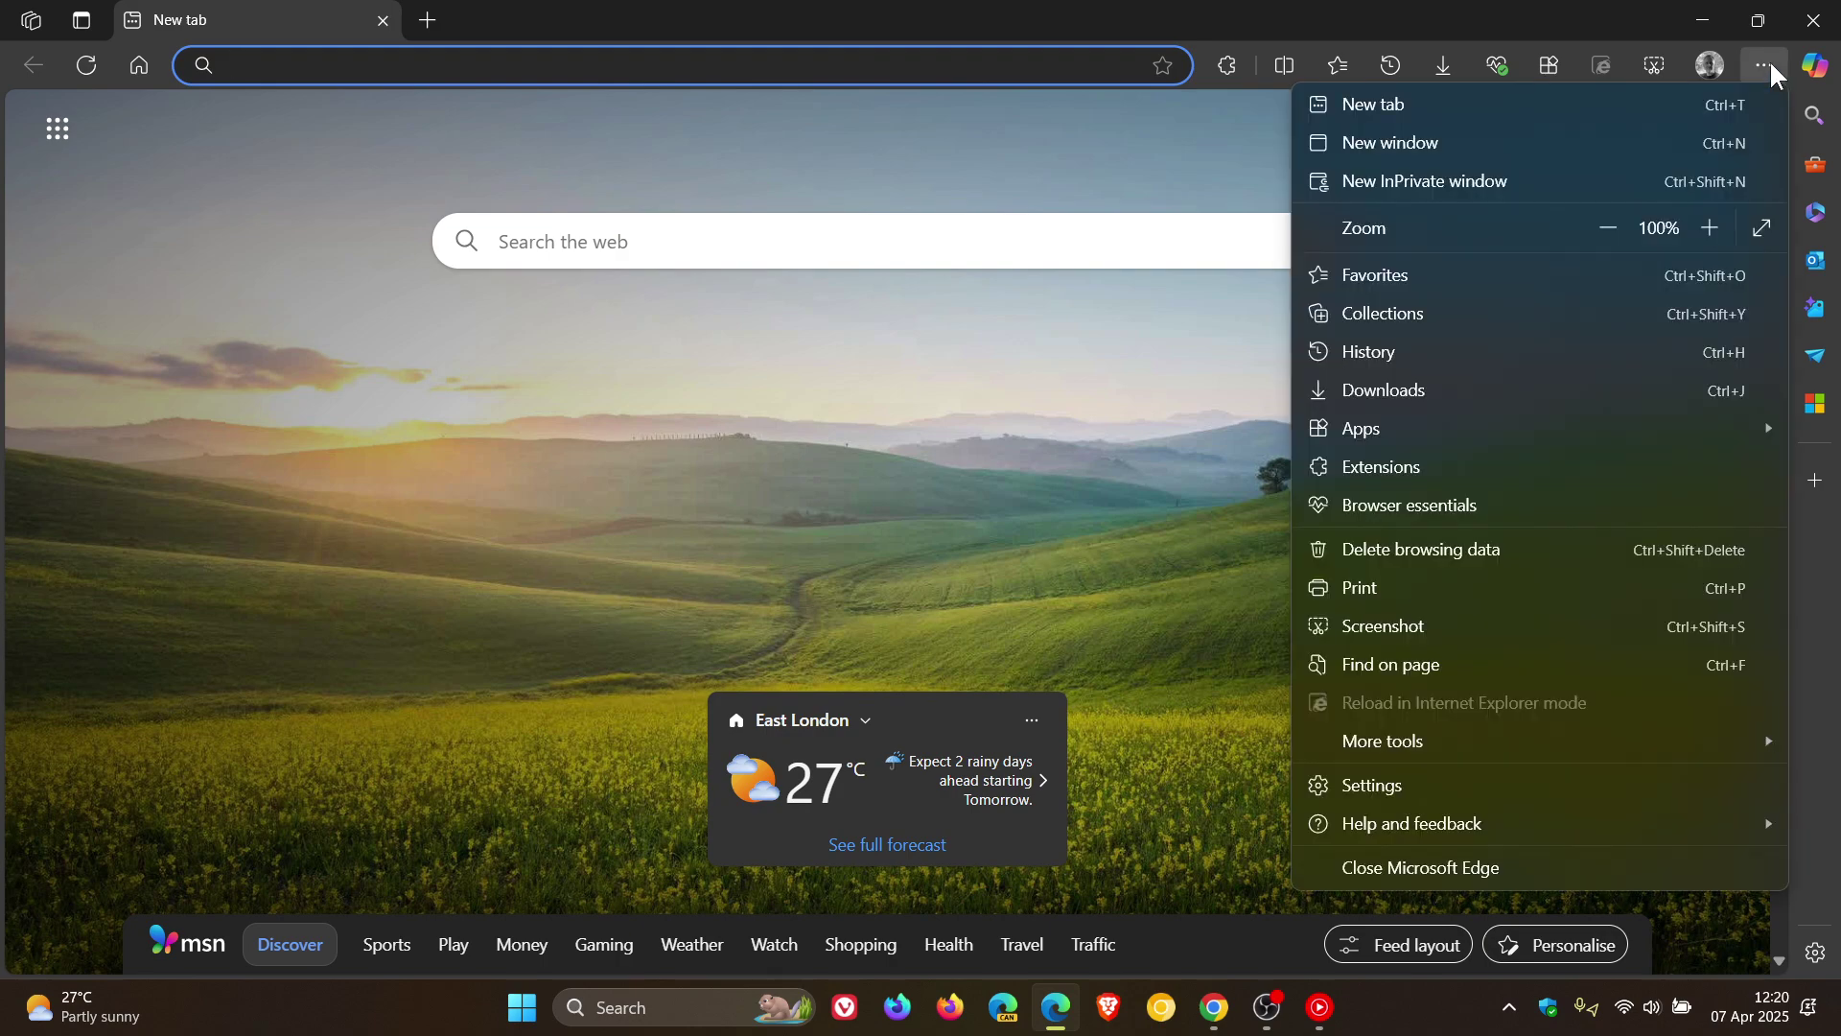
key(Escape)
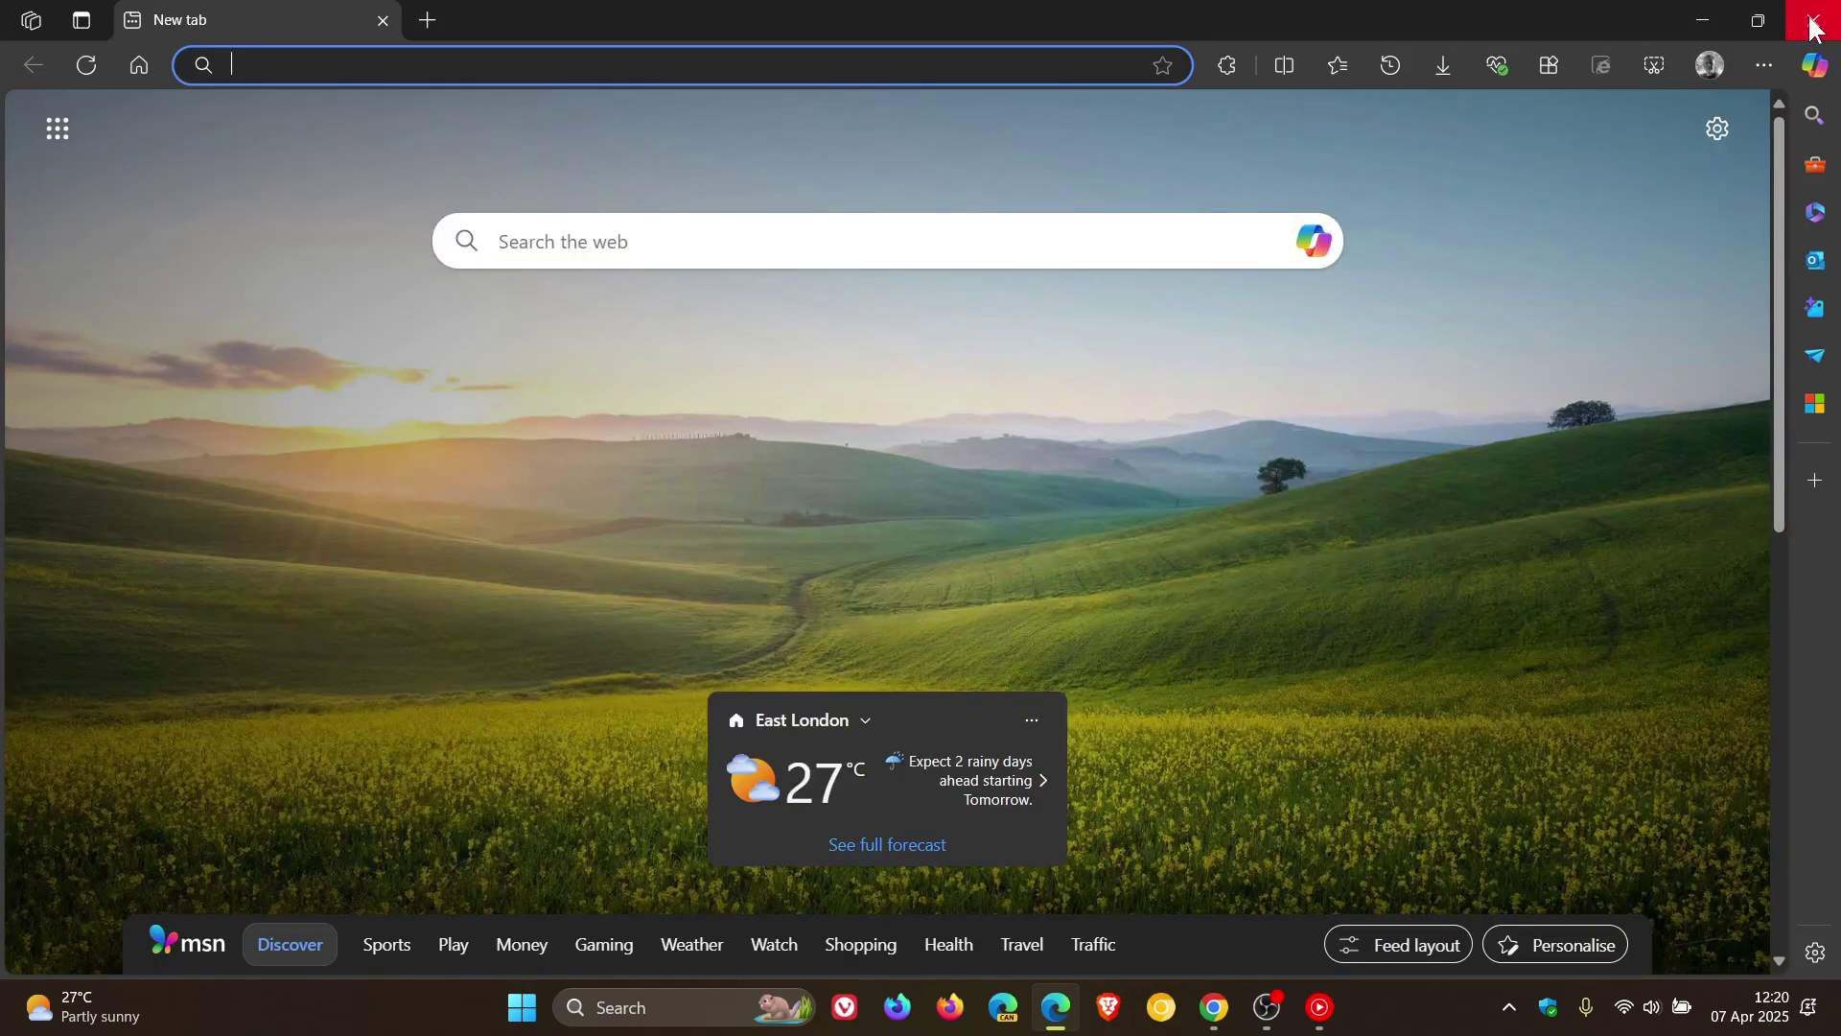
click(1056, 1012)
click(1056, 1011)
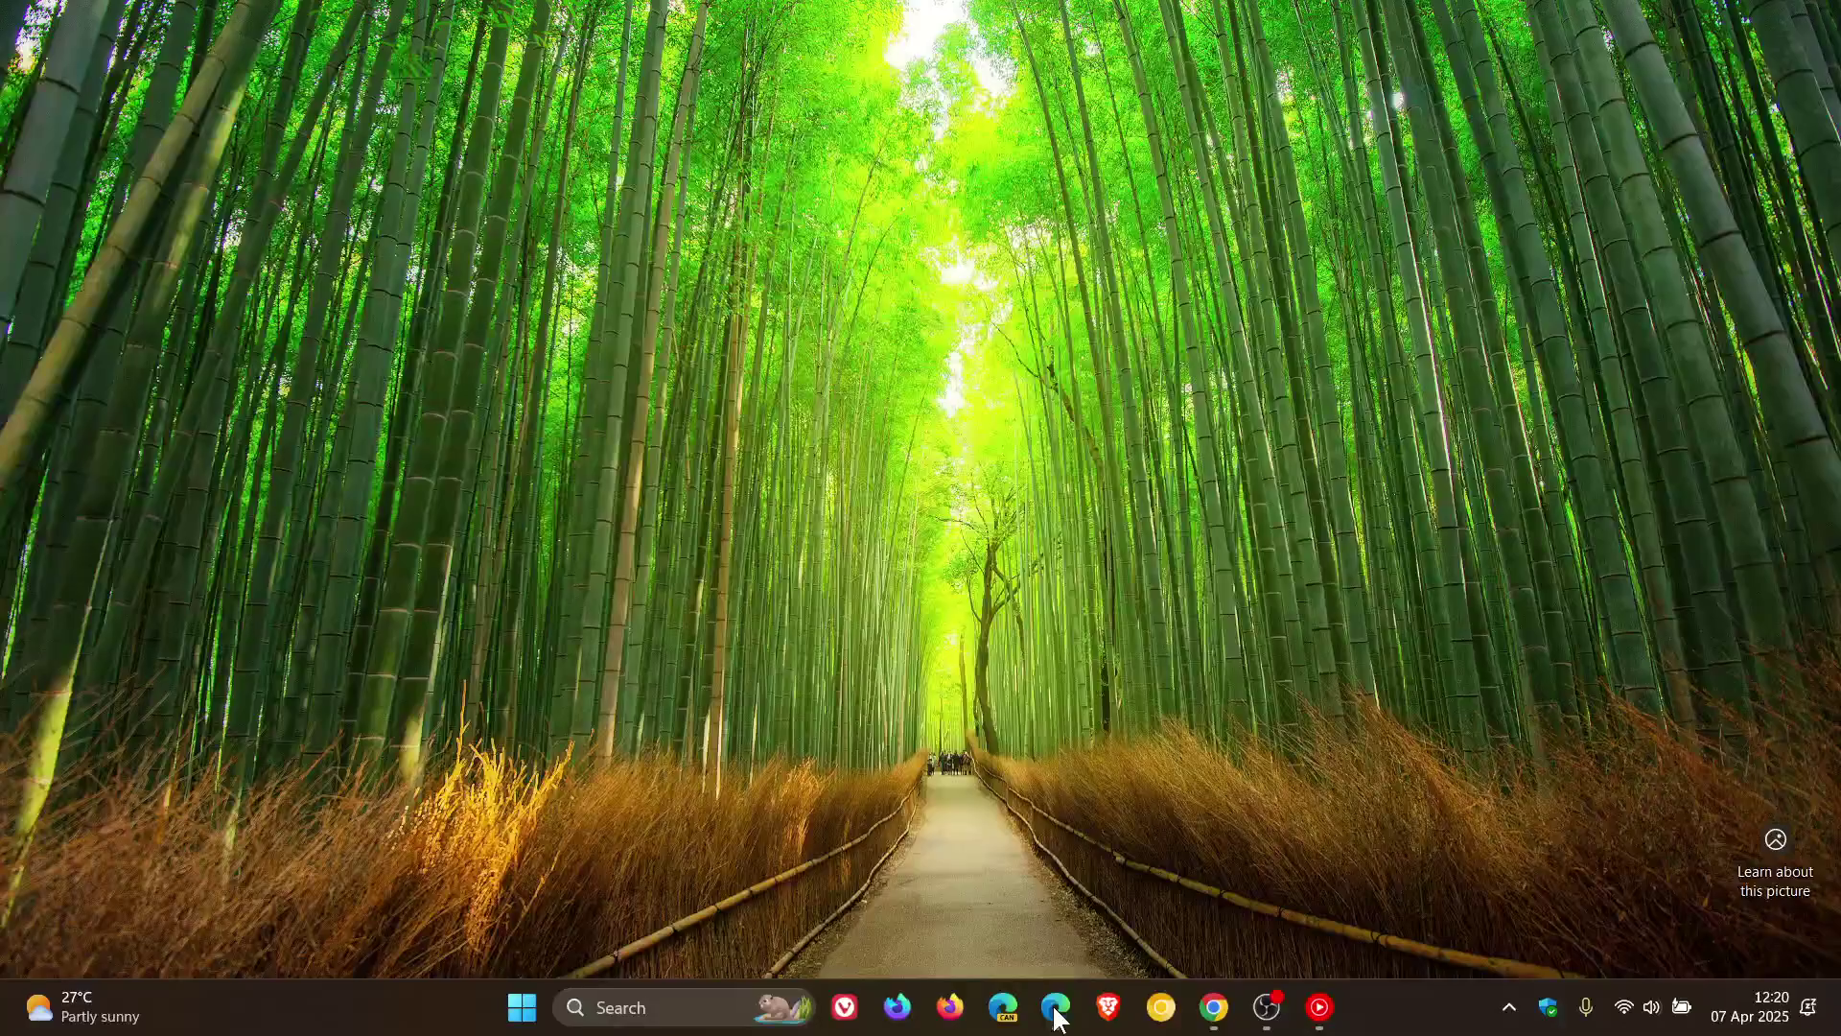
click(1056, 1012)
click(1055, 1012)
click(1055, 1011)
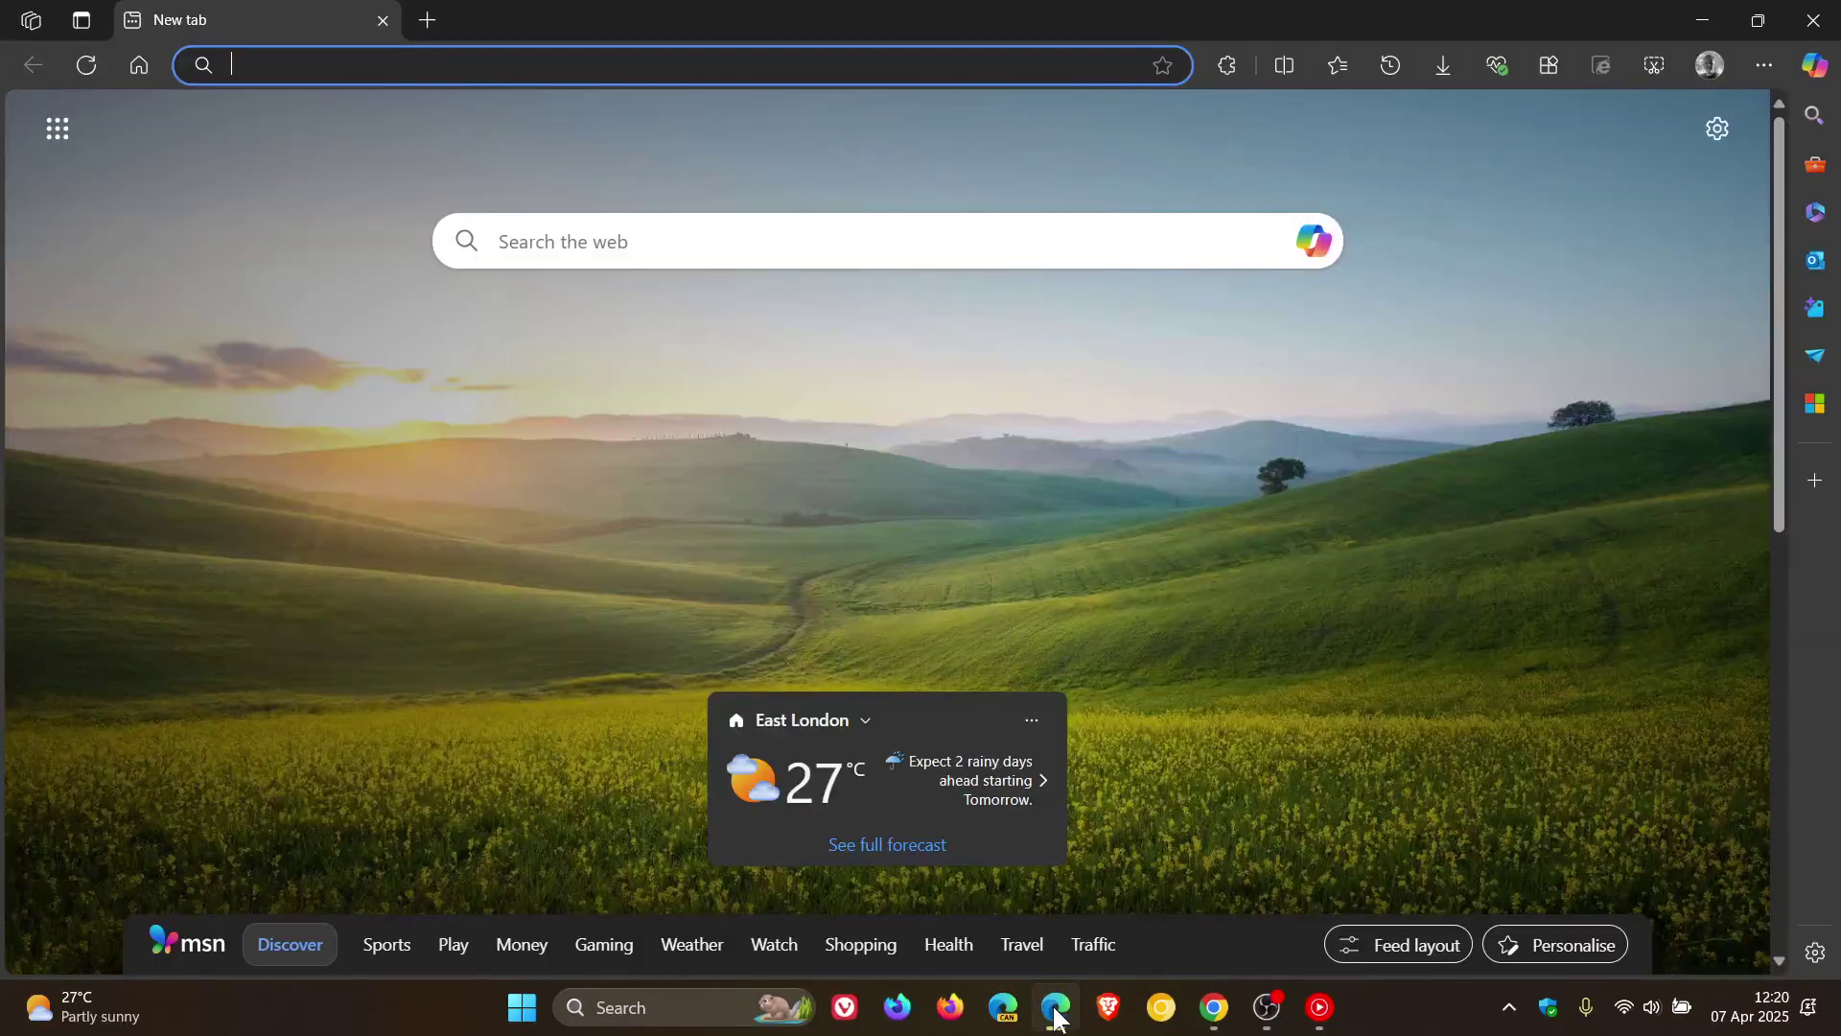